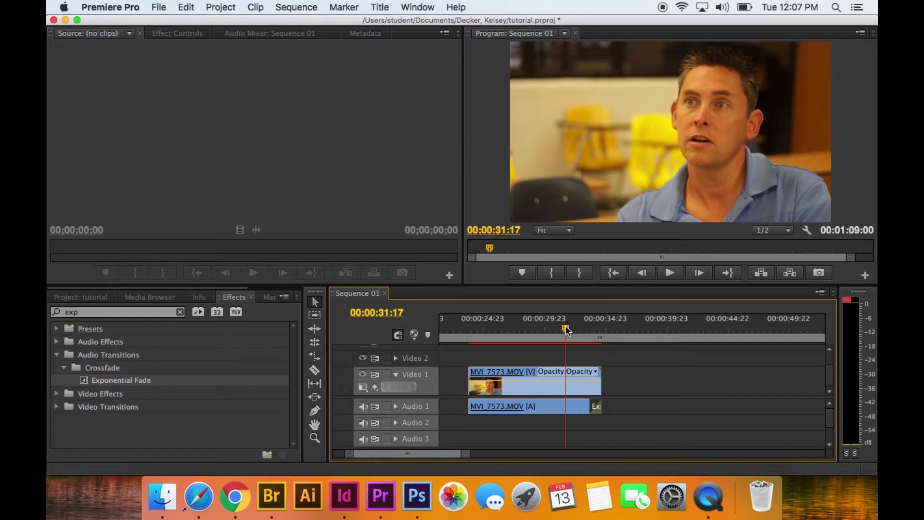
Apply the Exponential Fade audio transition to the end of the MVI_7573.MOV audio clip on Audio 1.
click(108, 357)
click(110, 376)
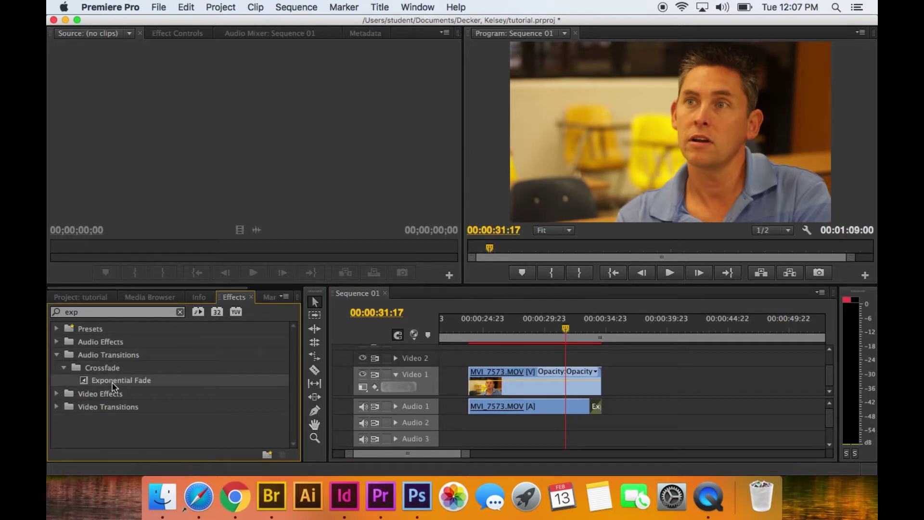
drag(100, 379, 592, 409)
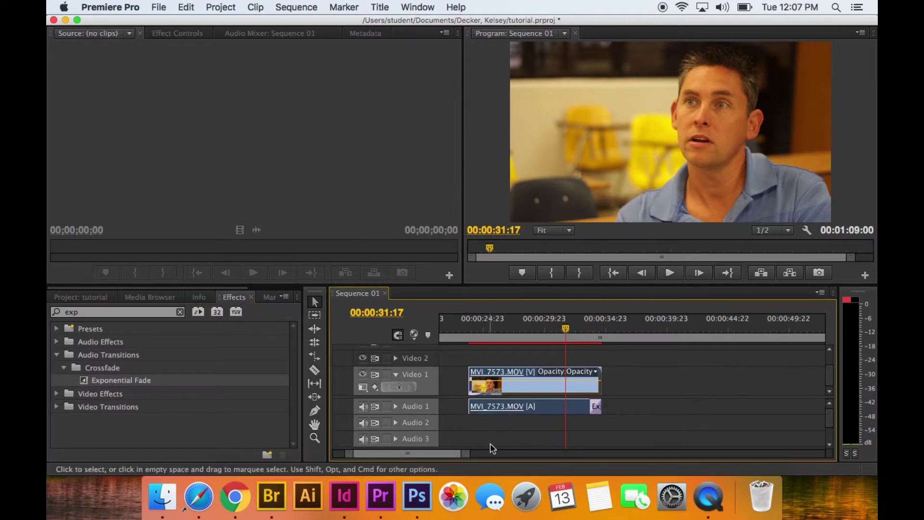
drag(468, 457, 456, 457)
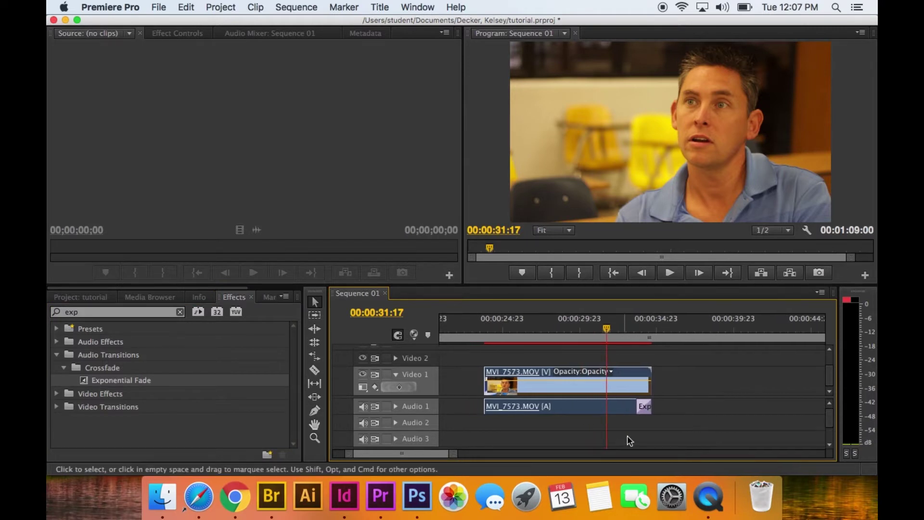
Lengthen the Exponential Fade to cover about the second half of the audio clip and play the result back.
drag(638, 406, 566, 407)
click(512, 333)
key(space)
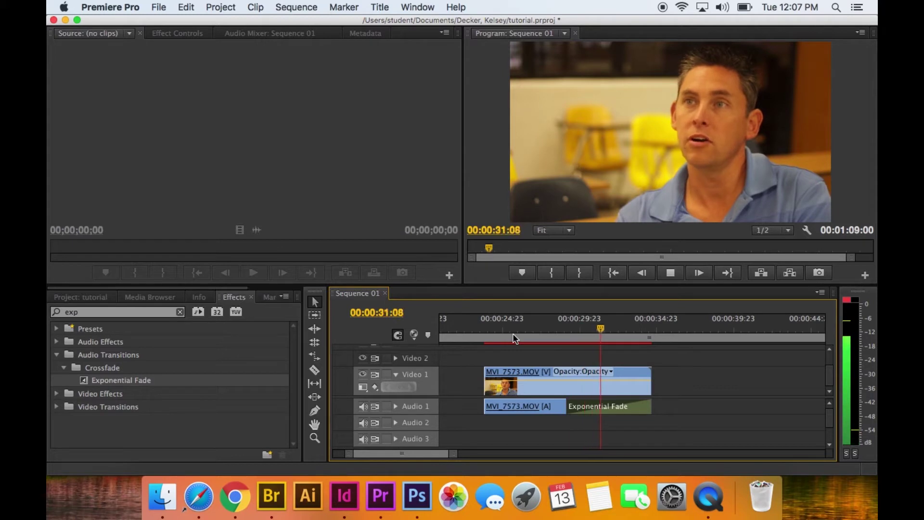
key(space)
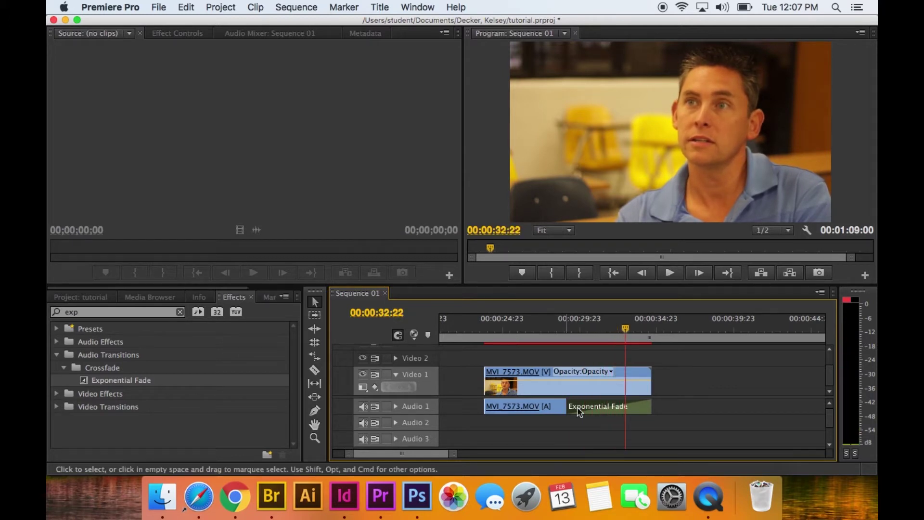
Shorten the Exponential Fade to a brief section at the audio clip's end and play the clip from its start.
drag(568, 406, 630, 409)
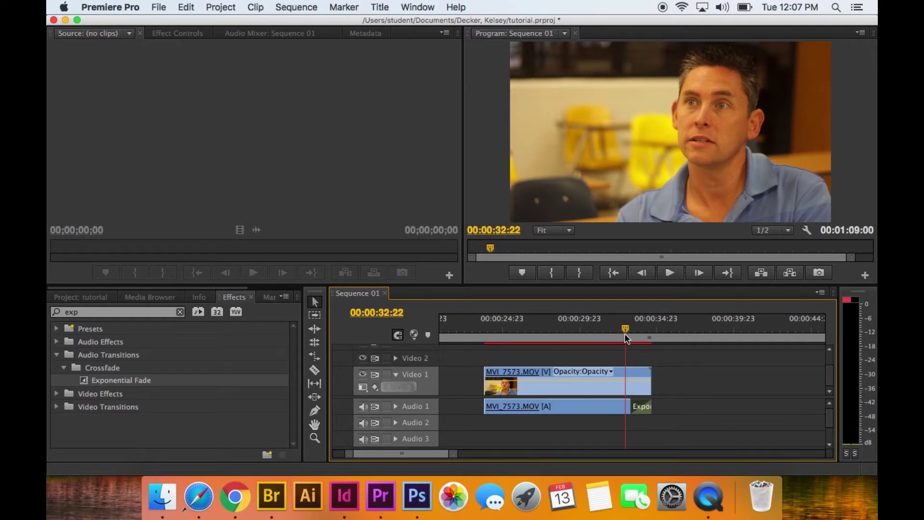
drag(627, 337, 476, 323)
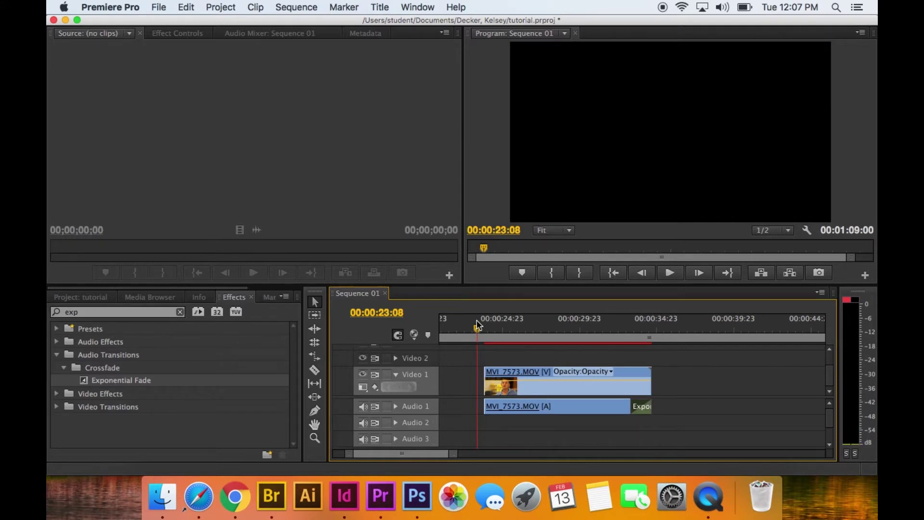
drag(477, 319, 483, 331)
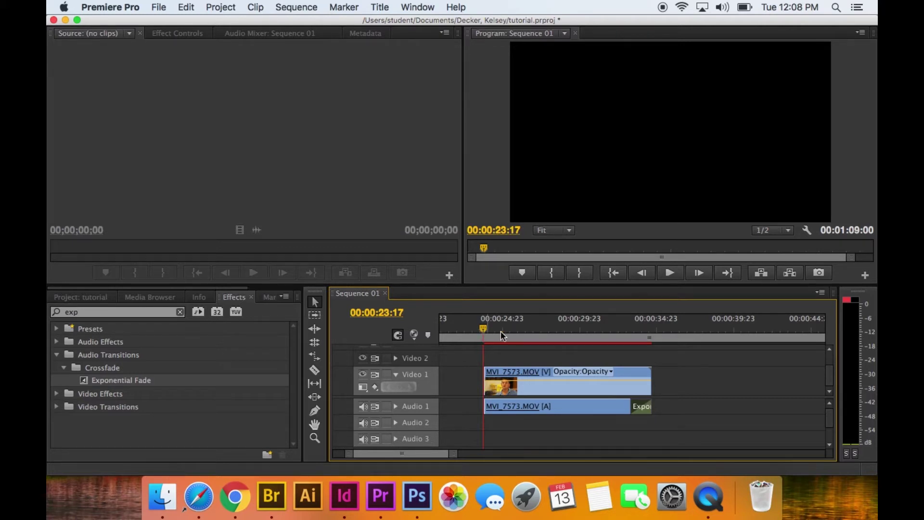
click(669, 272)
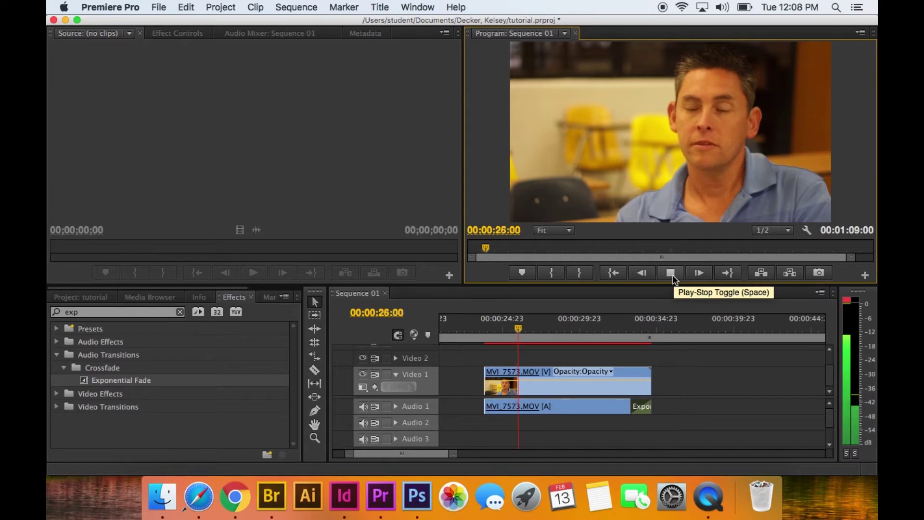
click(671, 276)
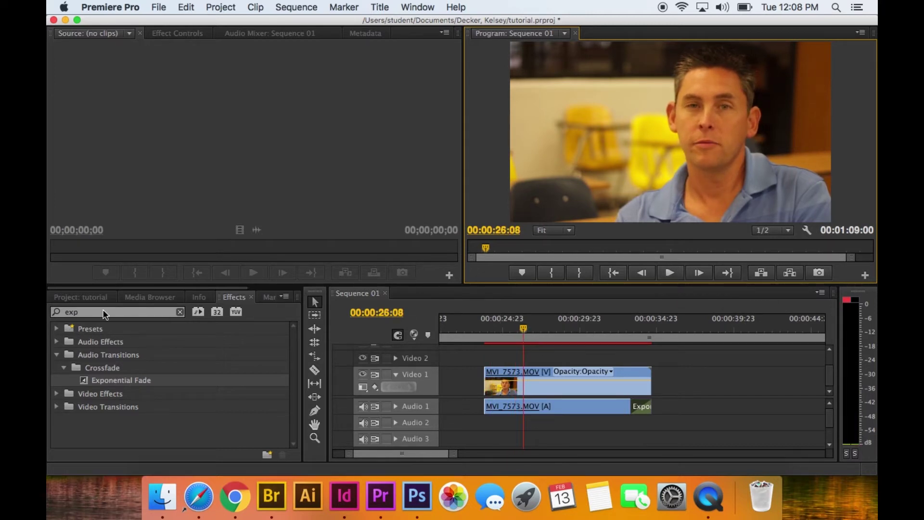
Clear the effects search and apply the DeHummer audio effect to the MVI_7573.MOV clip on Audio 1.
click(179, 311)
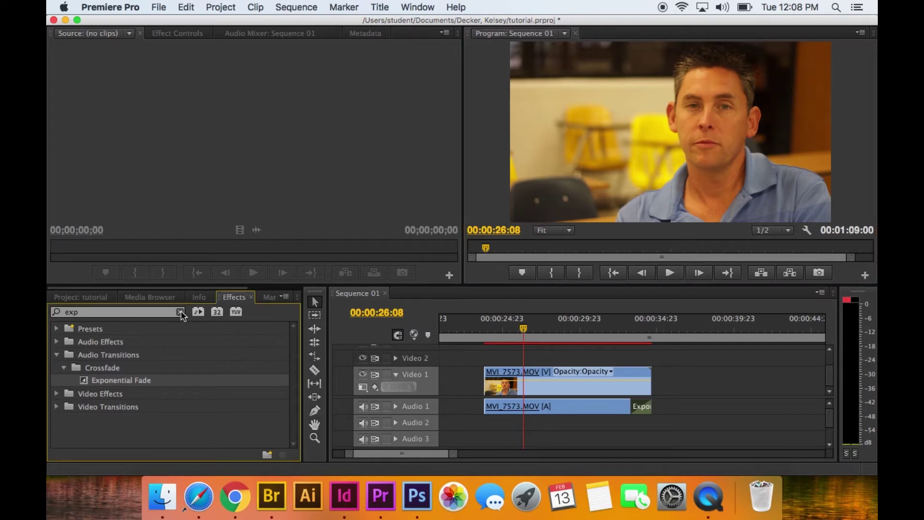
double_click(120, 343)
scroll(120, 368, down, 1)
scroll(121, 368, down, 3)
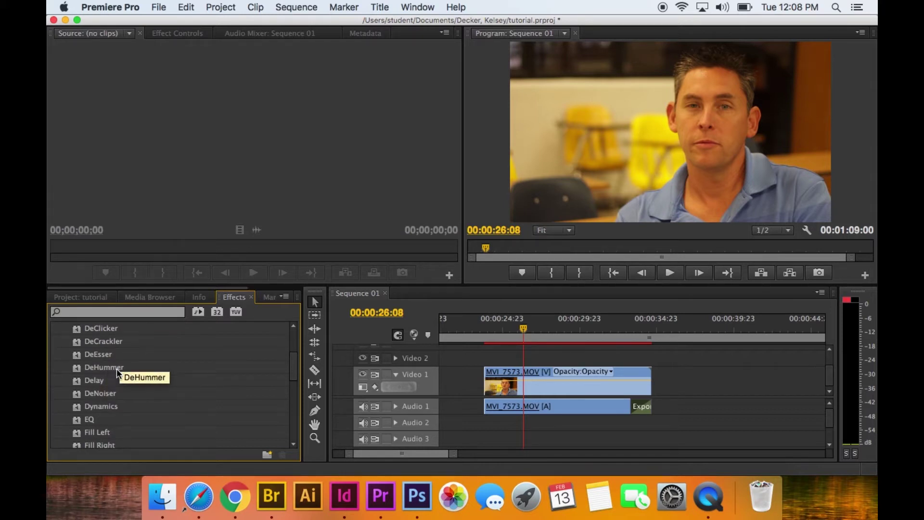
click(118, 369)
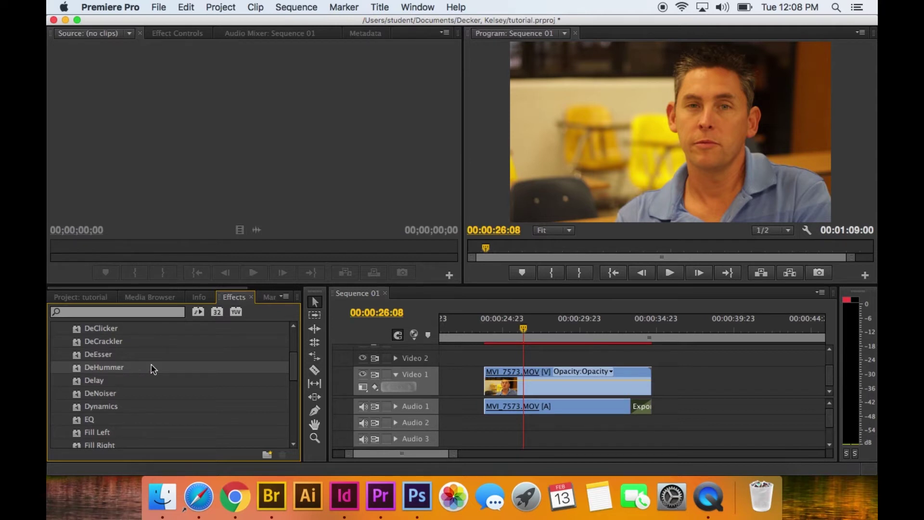
right_click(106, 368)
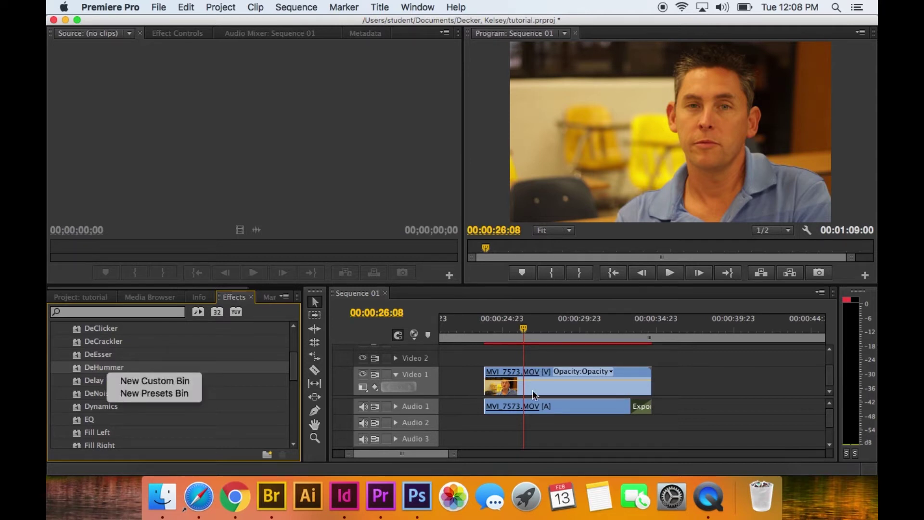
click(102, 365)
drag(102, 366, 547, 406)
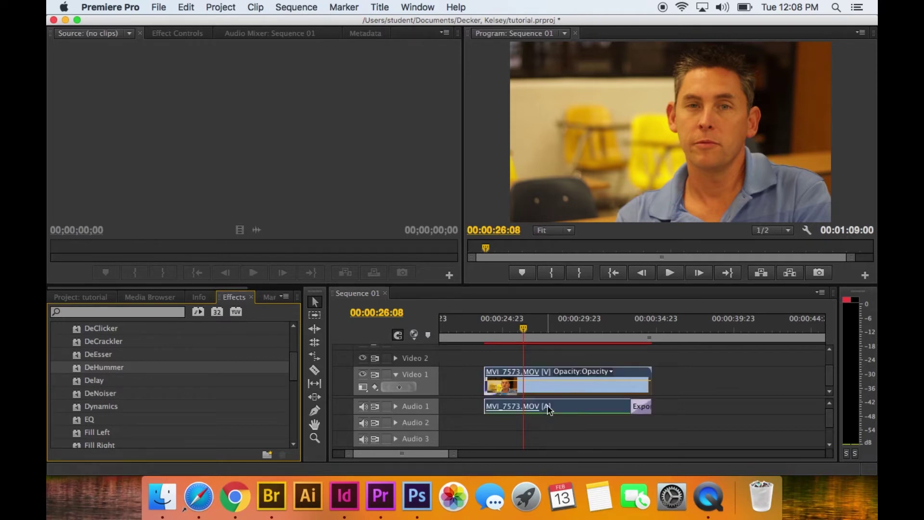
Apply the DeNoiser audio effect to the same audio clip and display the clip's effect settings.
click(112, 391)
drag(103, 393, 536, 406)
click(197, 35)
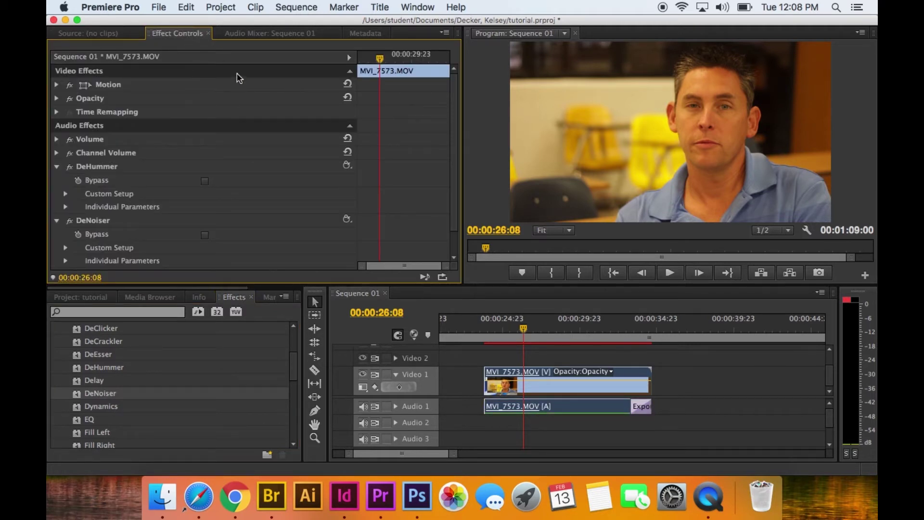
Set the DeHummer's Reduction to 25.50 dB in its custom setup and collapse the effect.
scroll(165, 144, down, 1)
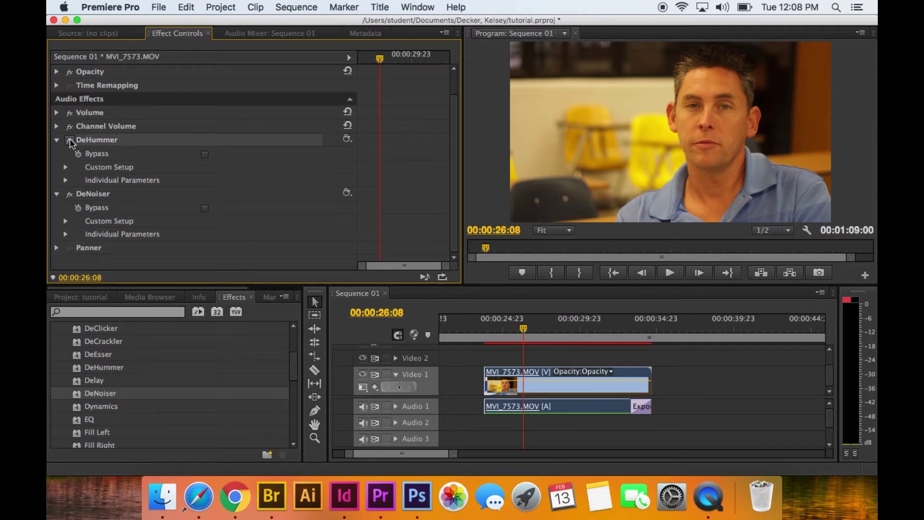
scroll(59, 144, up, 1)
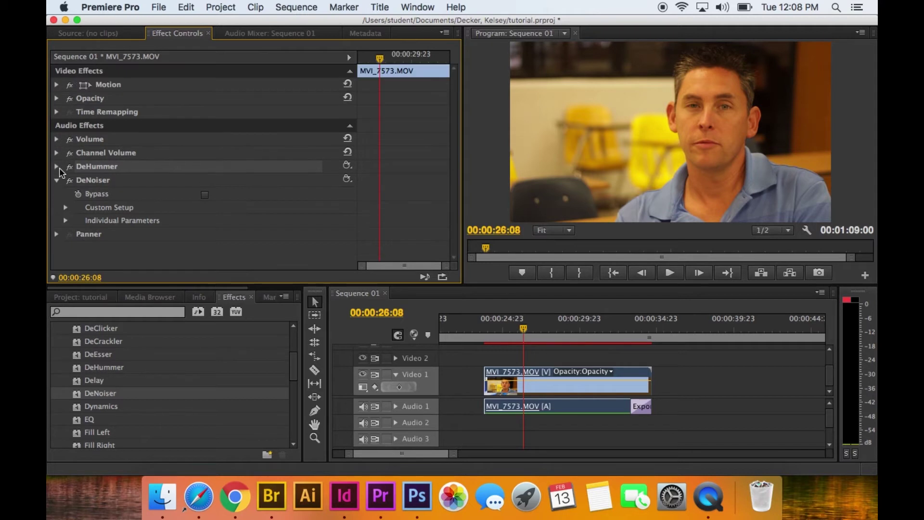
click(64, 193)
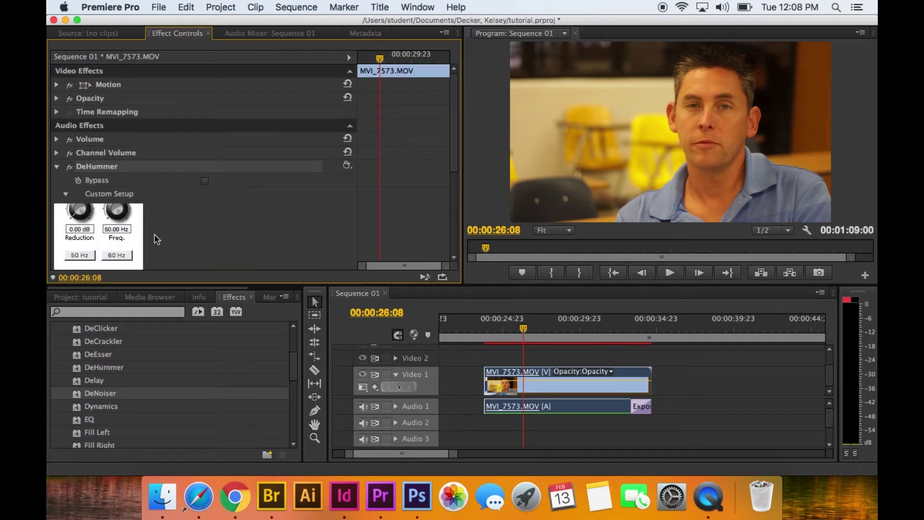
click(80, 229)
drag(79, 210, 113, 144)
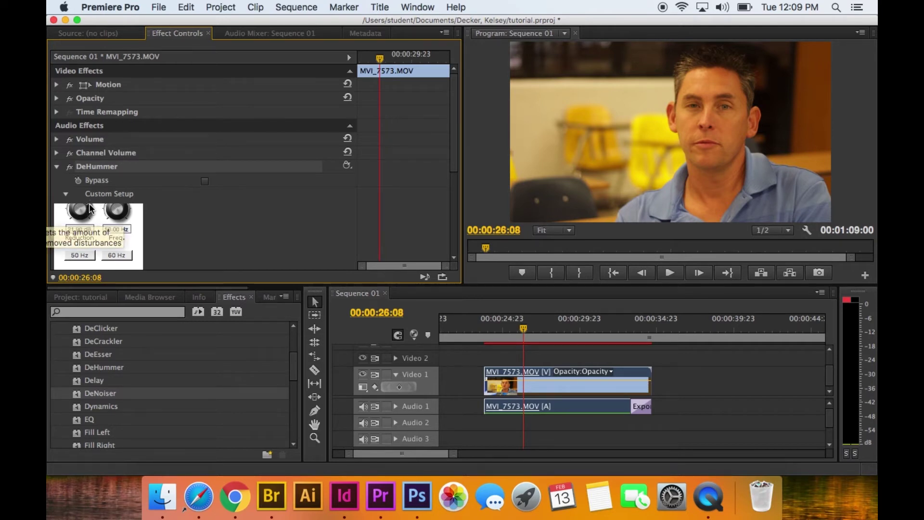
drag(95, 198, 121, 216)
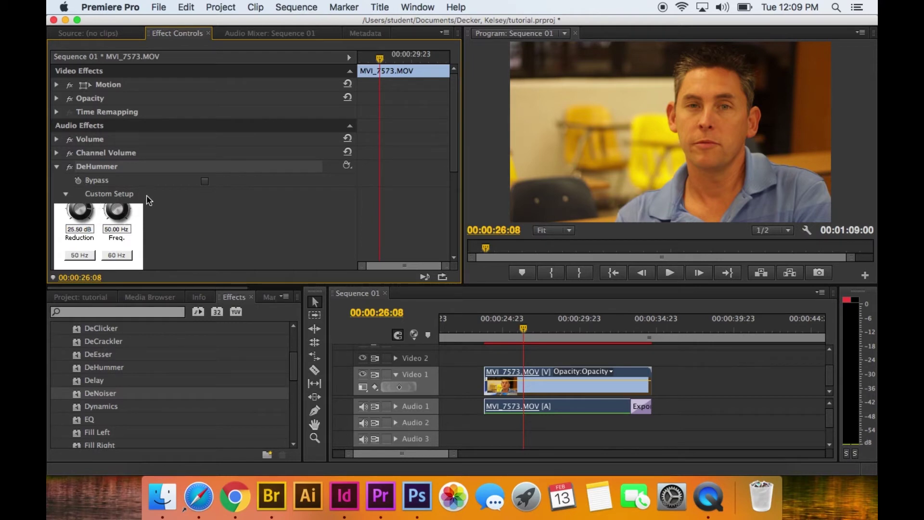
click(57, 166)
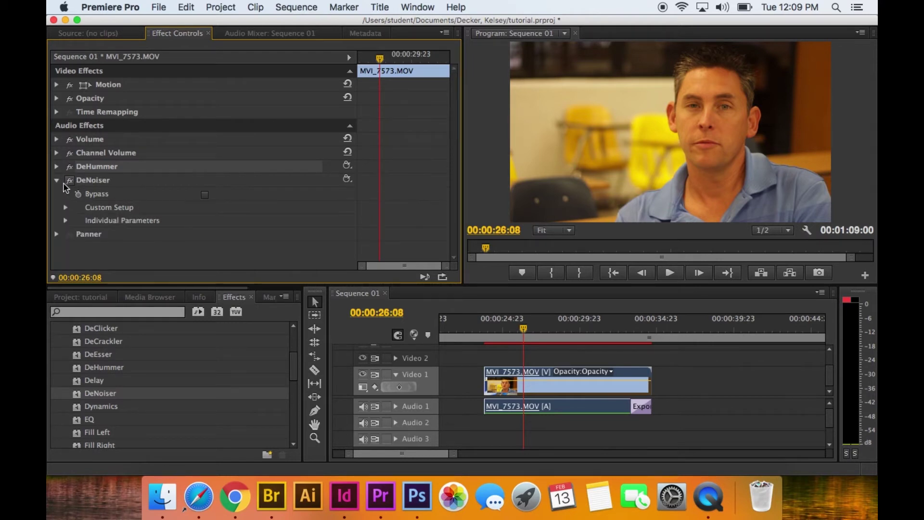
Set the DeNoiser's Reduction to -20 dB in its custom setup.
click(65, 208)
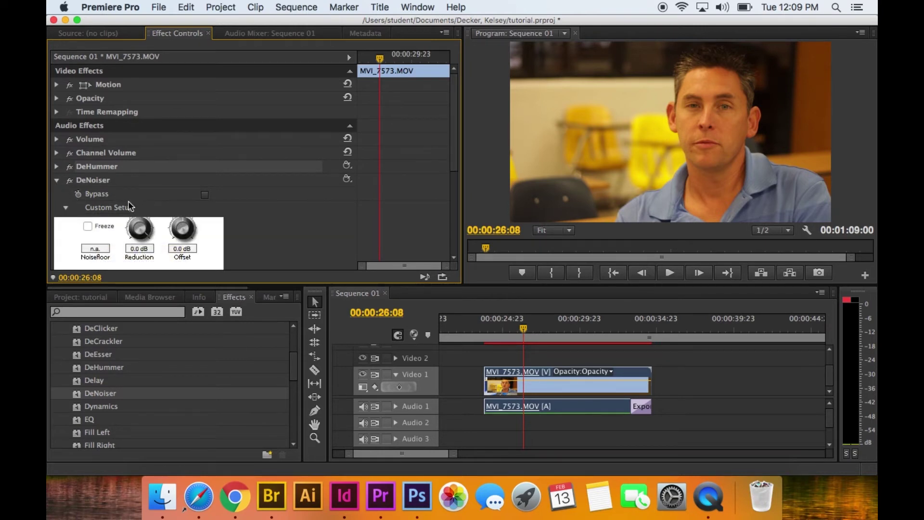
drag(134, 224, 142, 247)
click(137, 248)
key(BackSpace)
key(BackSpace)
key(BackSpace)
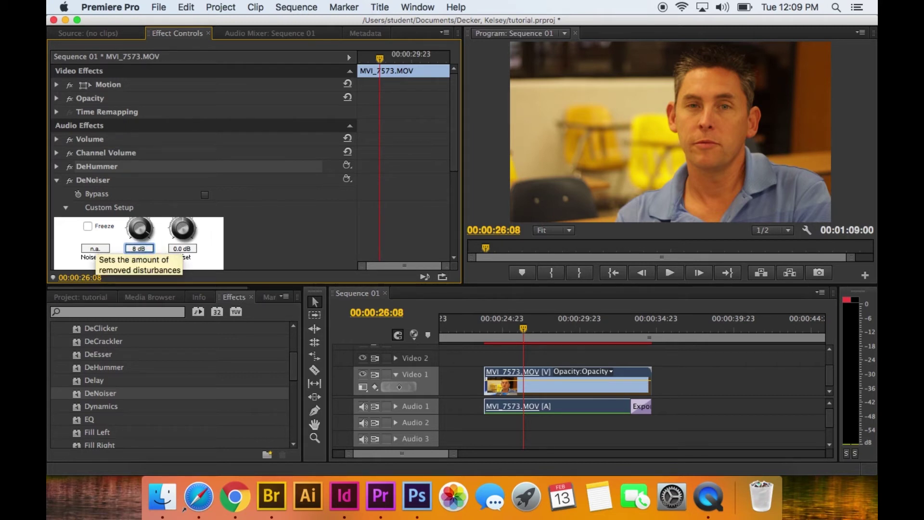
key(space)
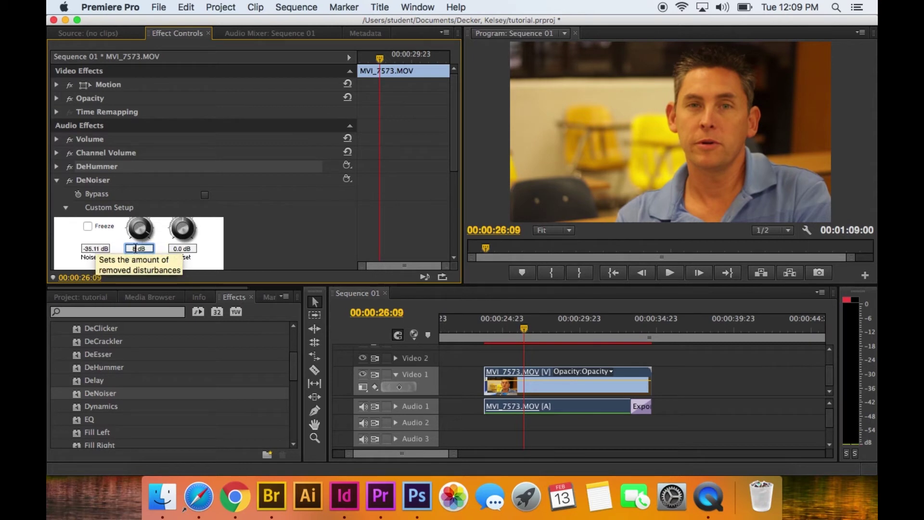
key(Delete)
text(-20)
key(Return)
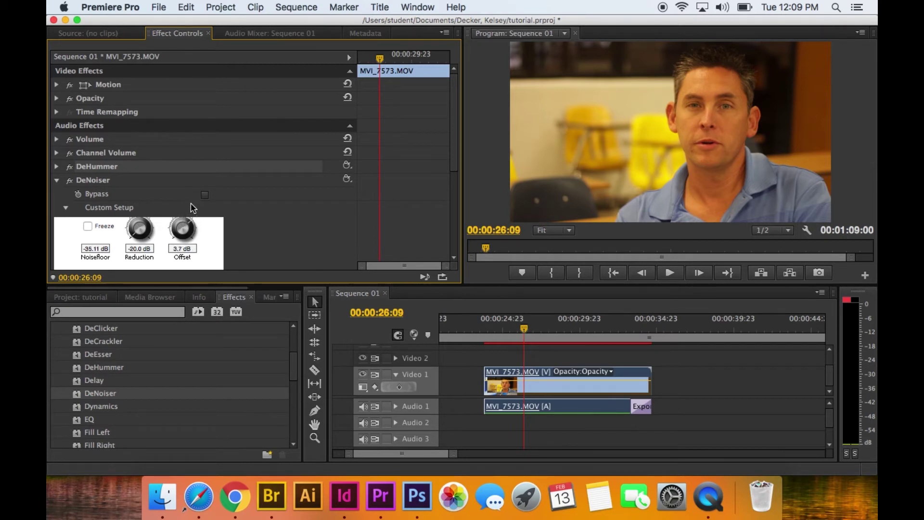
Set the DeNoiser's noise floor Offset to 10 dB.
click(182, 248)
key(Delete)
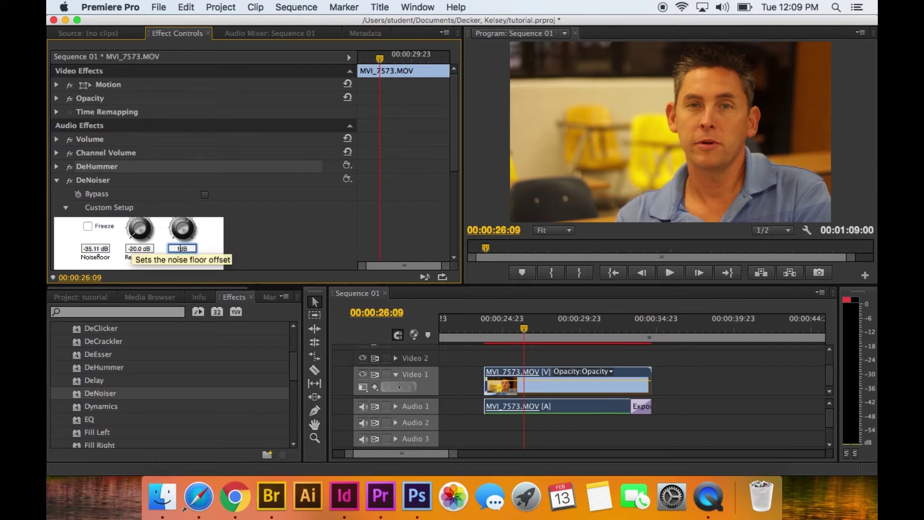
text(10)
key(Return)
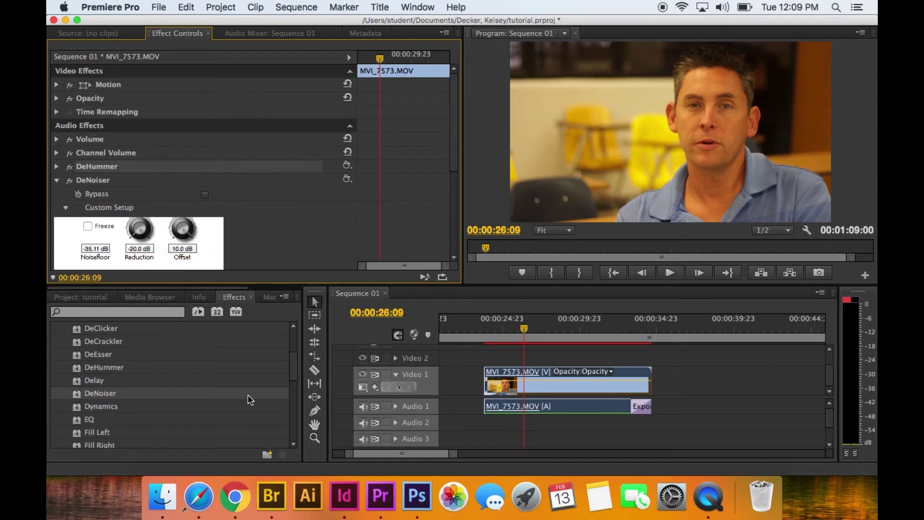
Deselect the clip and play its opening part back several times to listen to the processed audio.
click(495, 362)
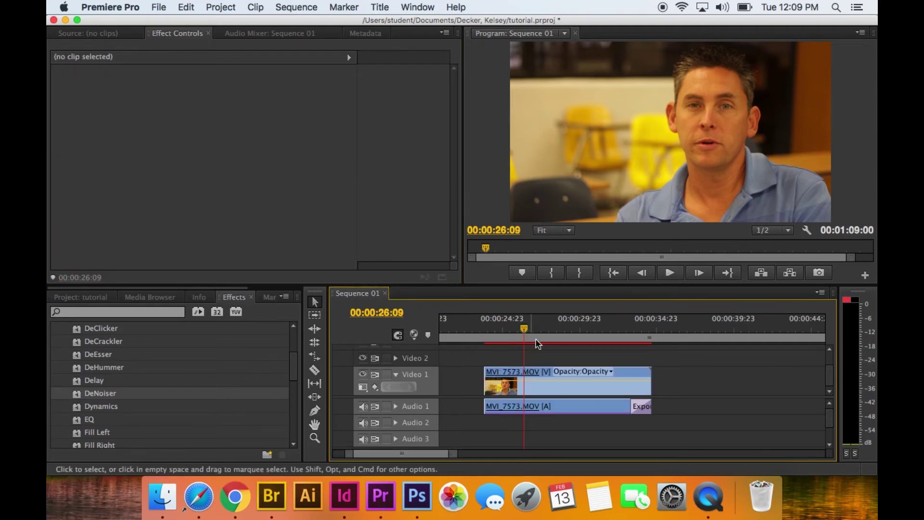
drag(491, 329, 481, 329)
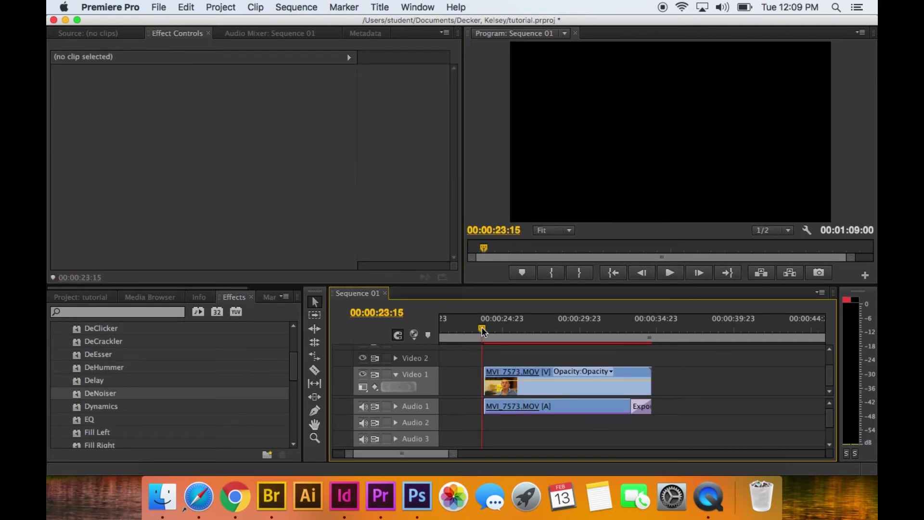
key(space)
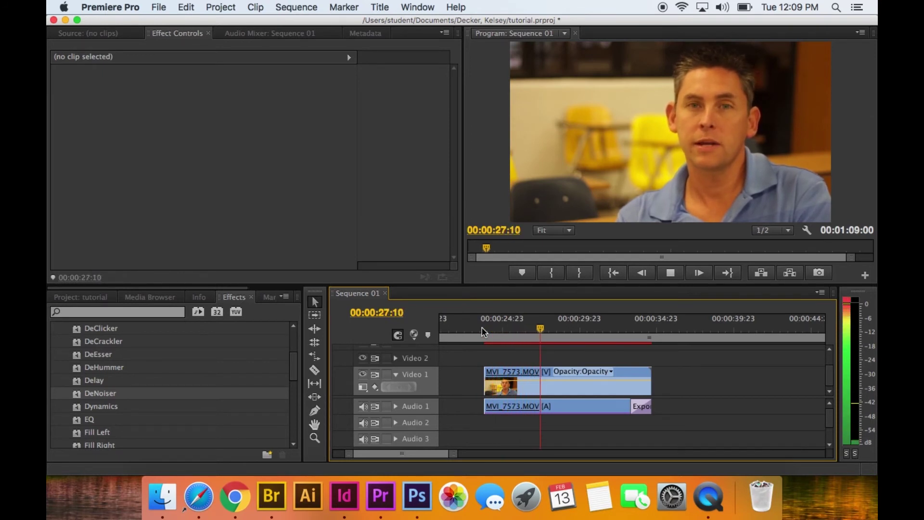
key(space)
drag(551, 339, 520, 339)
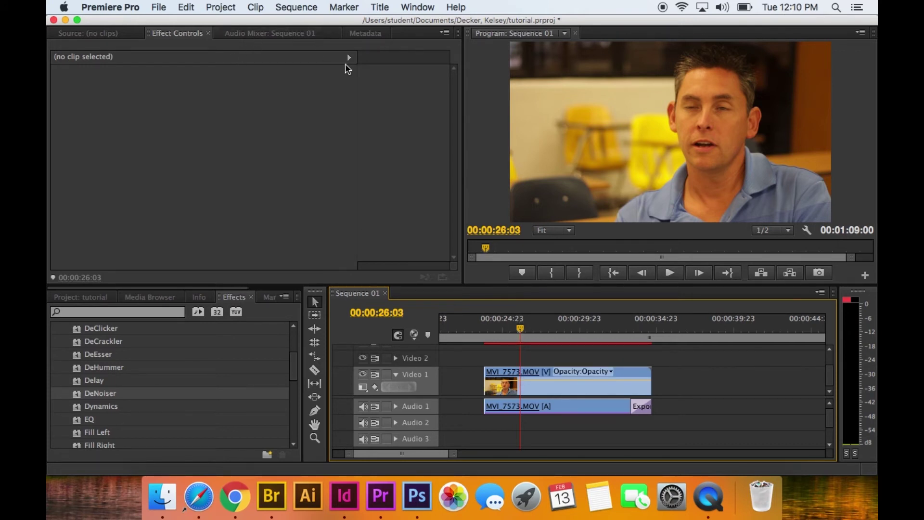
click(506, 327)
key(space)
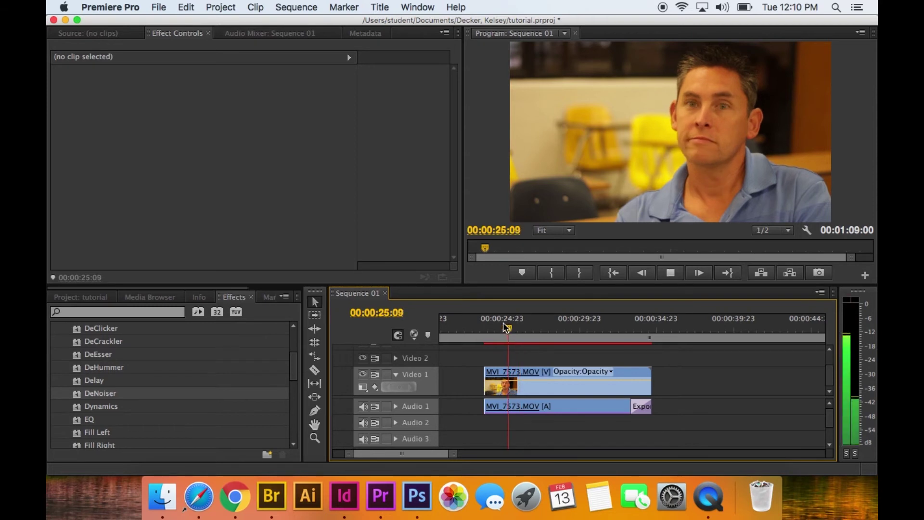
key(space)
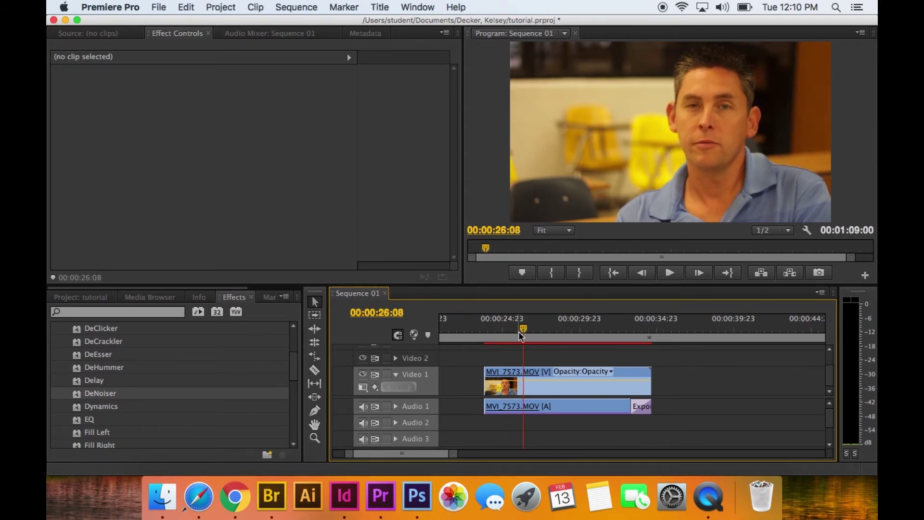
click(495, 329)
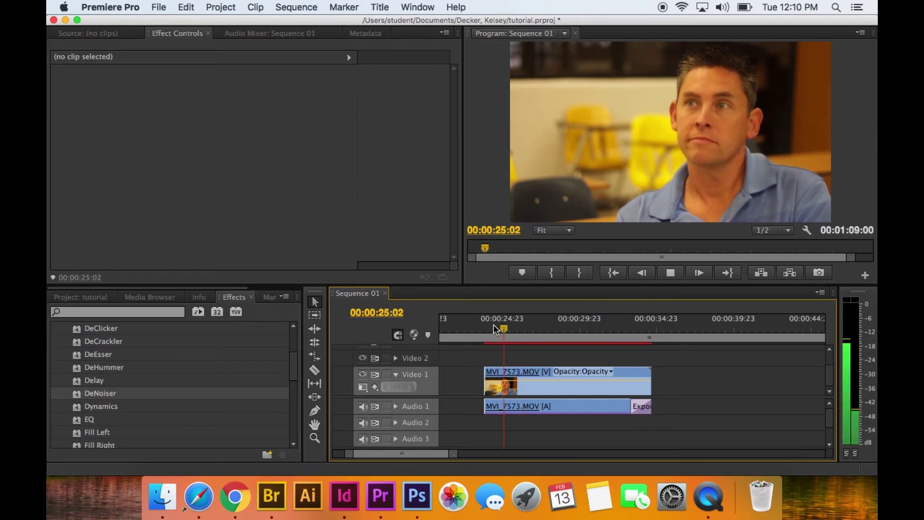
Stop playback, show the Audio Mixer for Sequence 01 with its effects and sends area, and look over the track controls.
key(space)
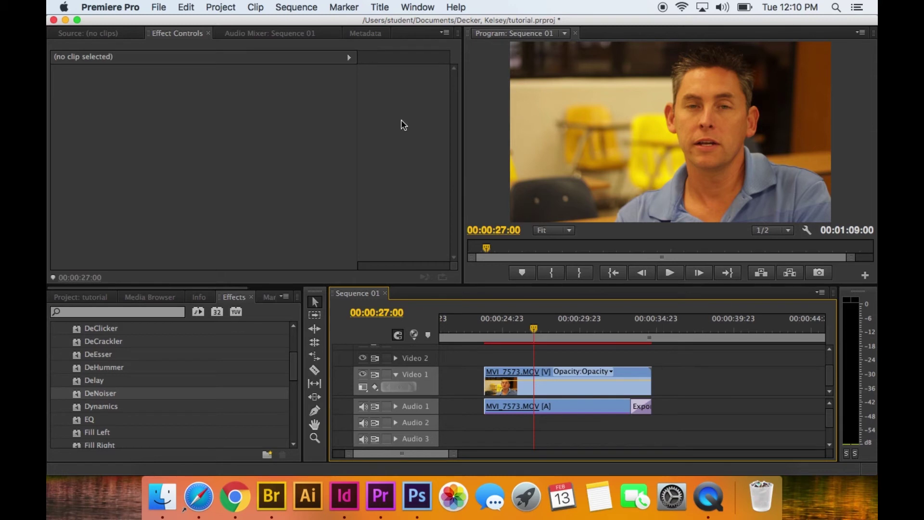
click(287, 34)
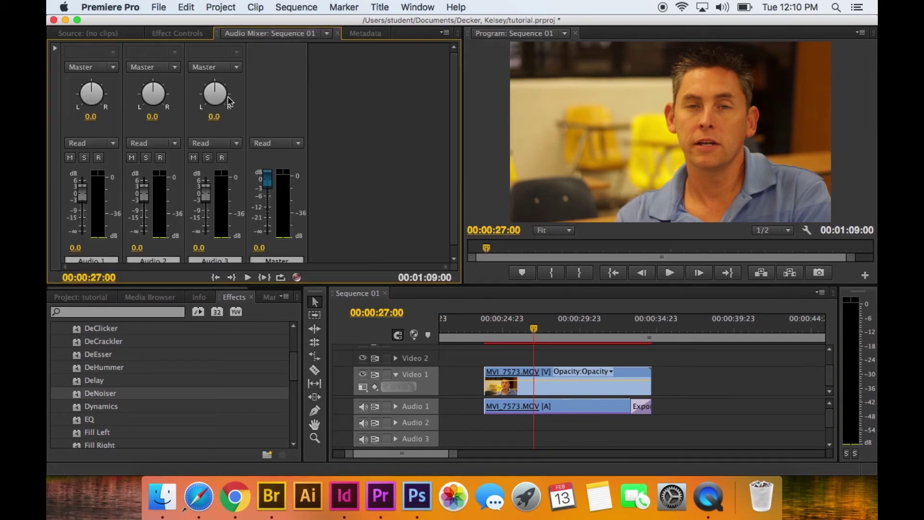
click(56, 48)
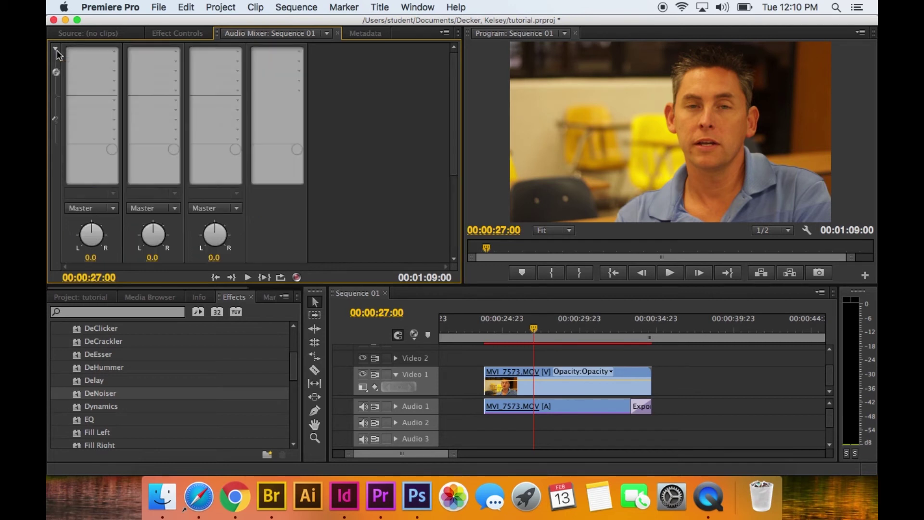
scroll(192, 183, down, 2)
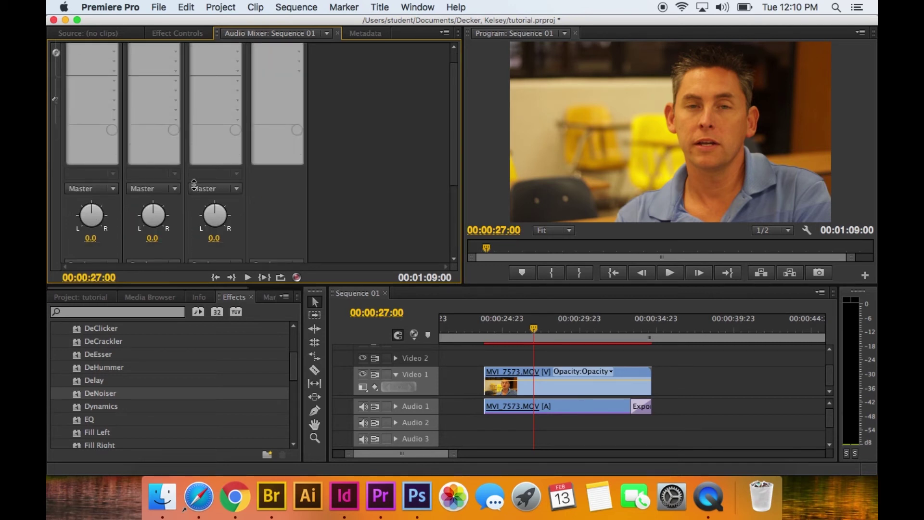
drag(454, 169, 460, 259)
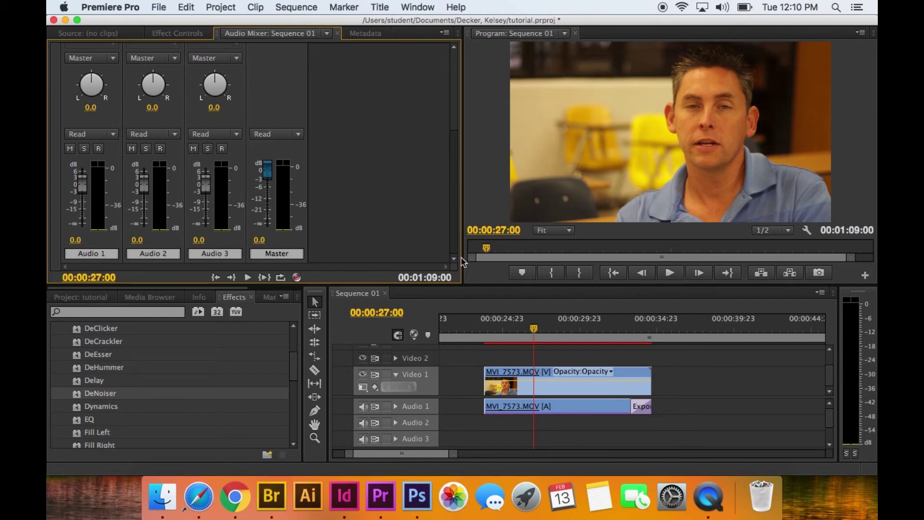
drag(461, 259, 455, 107)
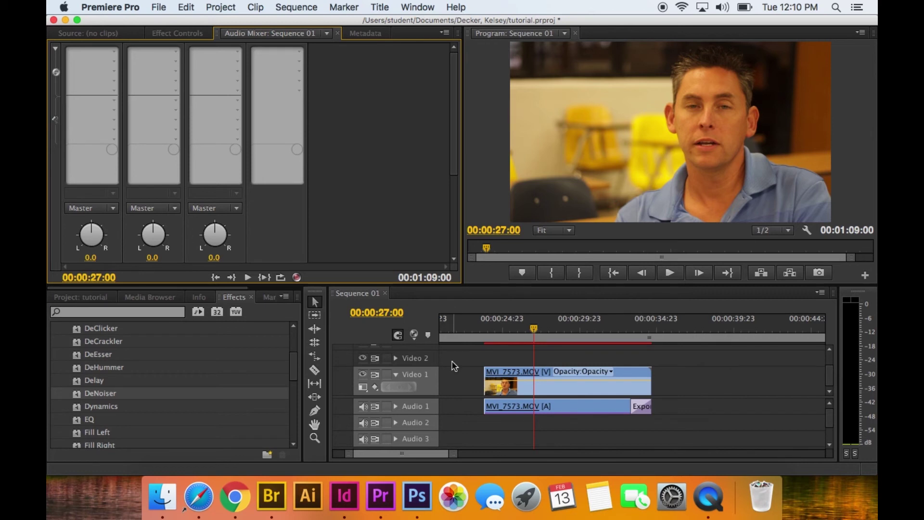
scroll(224, 180, down, 2)
drag(456, 170, 456, 233)
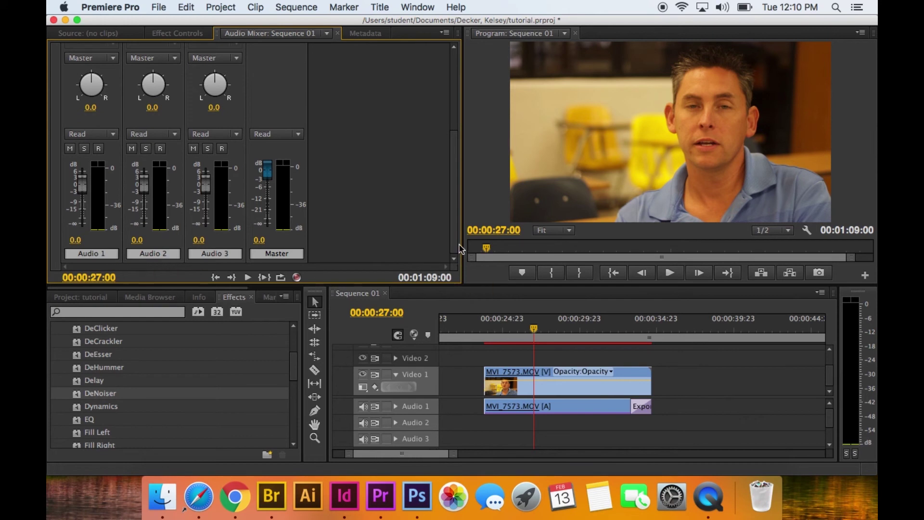
drag(457, 241, 453, 117)
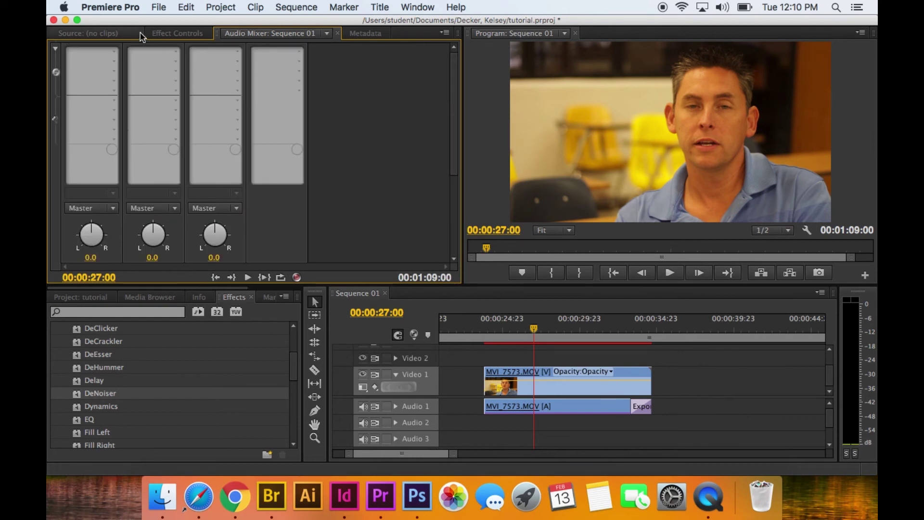
Try DeClicker in the first effect slot of the Audio 1 mixer track and replace it with DeHummer.
click(115, 51)
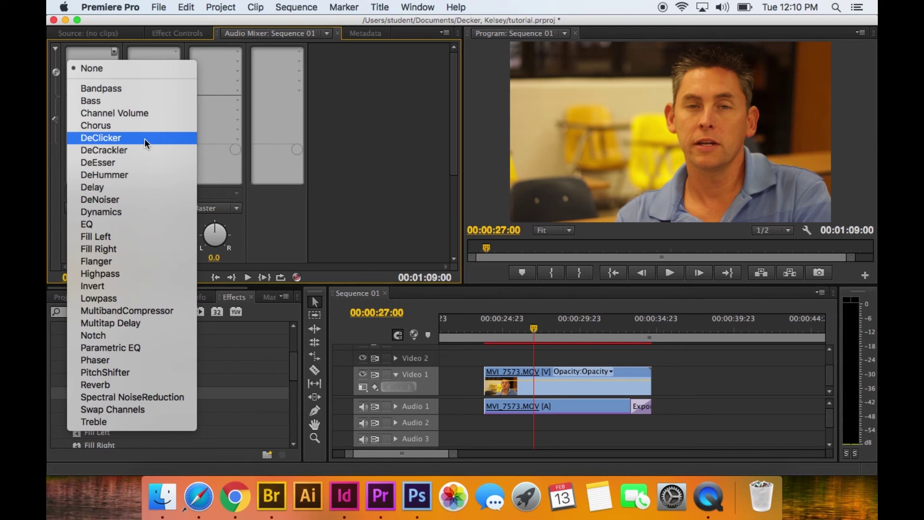
click(129, 138)
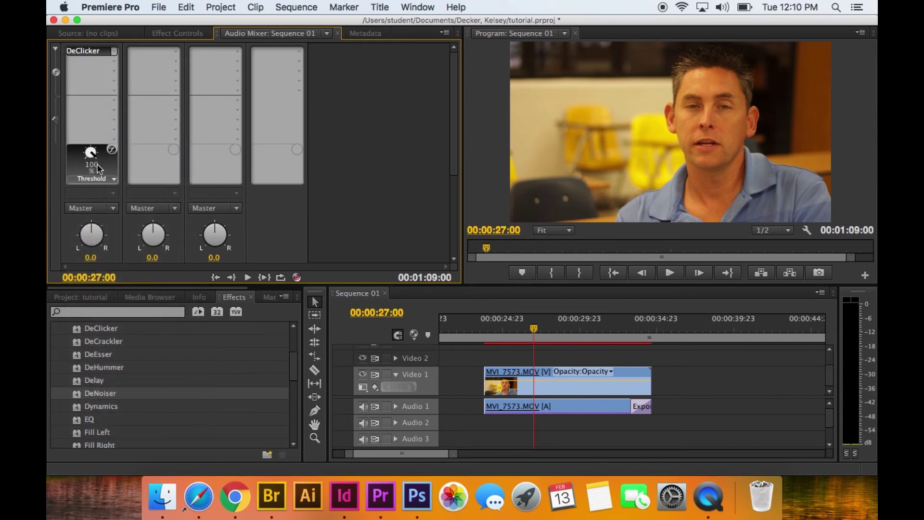
click(110, 51)
click(118, 174)
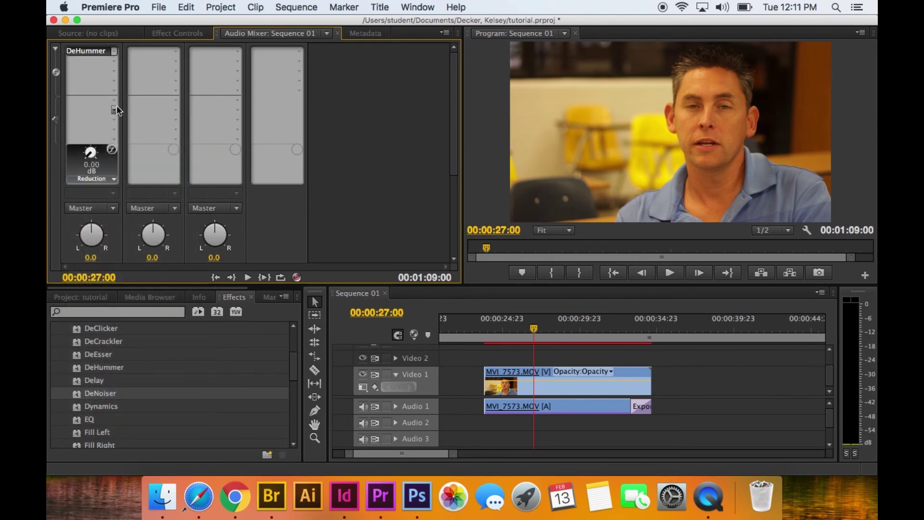
Adjust the Reduction of Audio 1's DeHummer track effect and switch its displayed parameter to Frequency.
drag(89, 154, 115, 159)
click(114, 179)
click(107, 209)
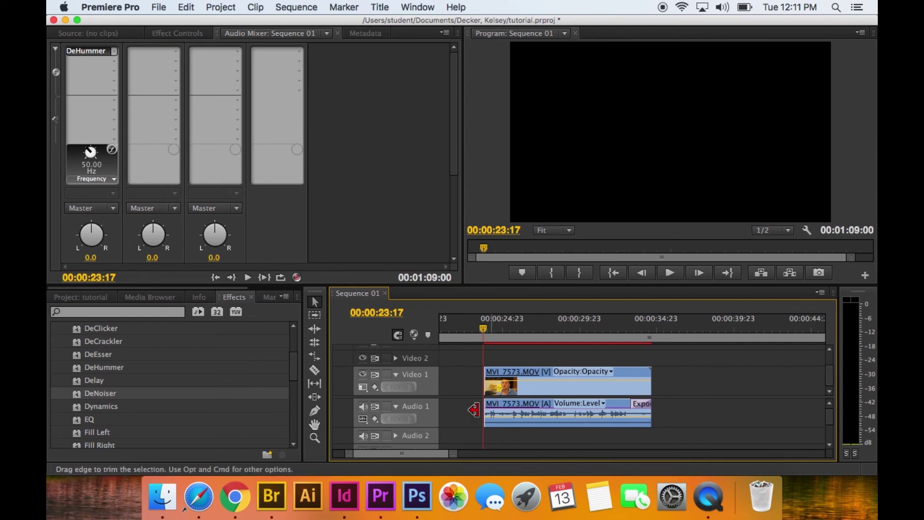
Expand the Audio 1 track to show its waveform, raise the clip's volume line, and play the opening to hear it.
click(399, 408)
click(396, 406)
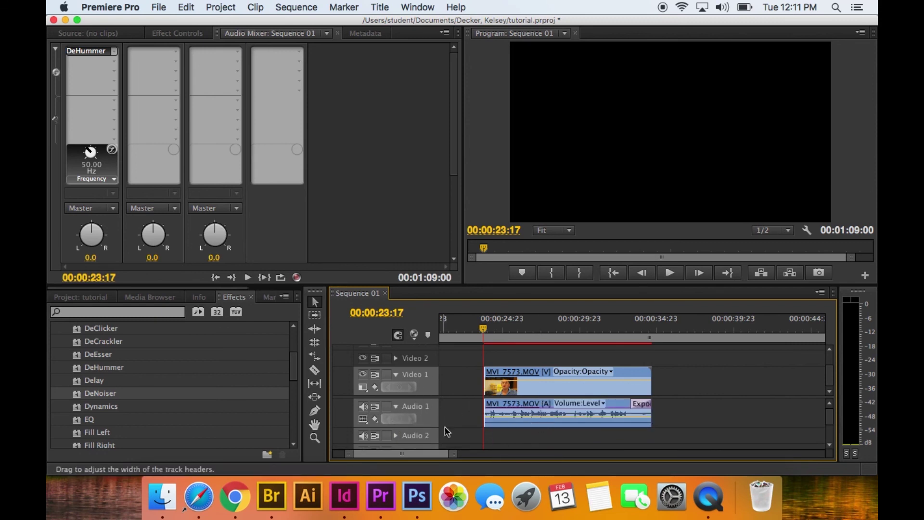
click(536, 422)
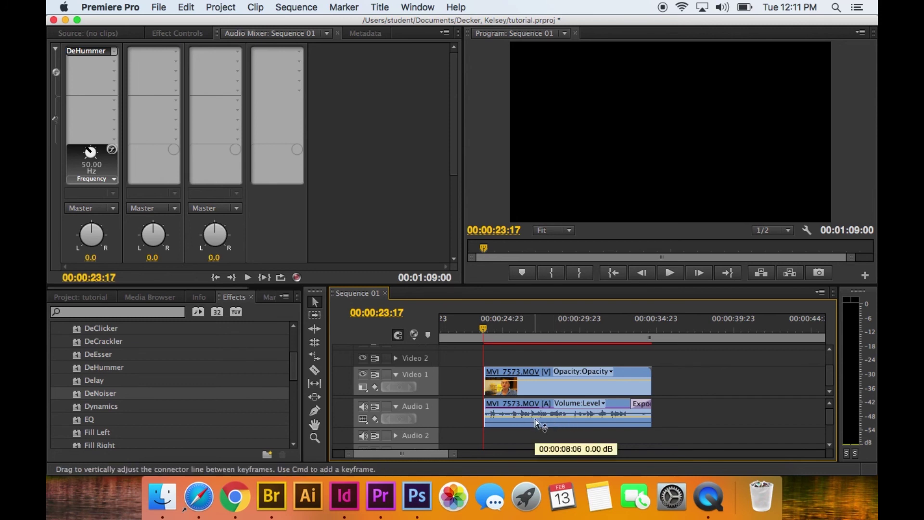
key(space)
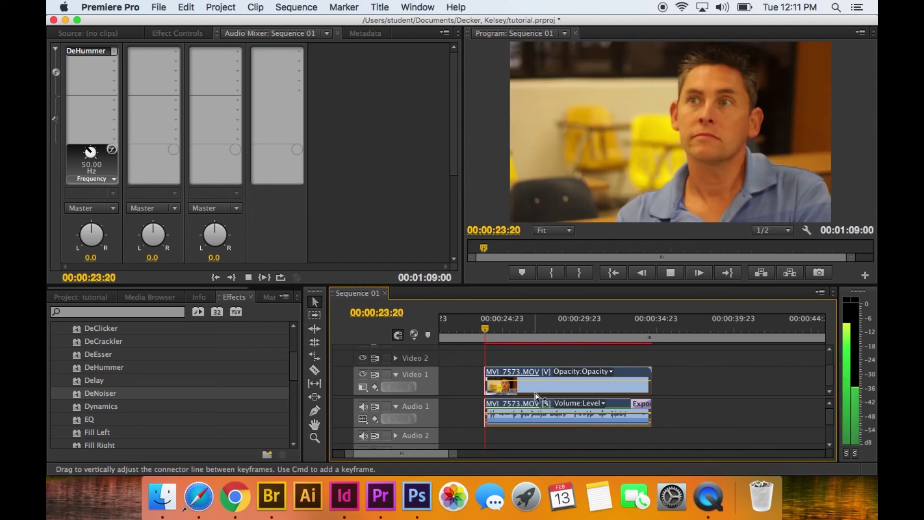
key(space)
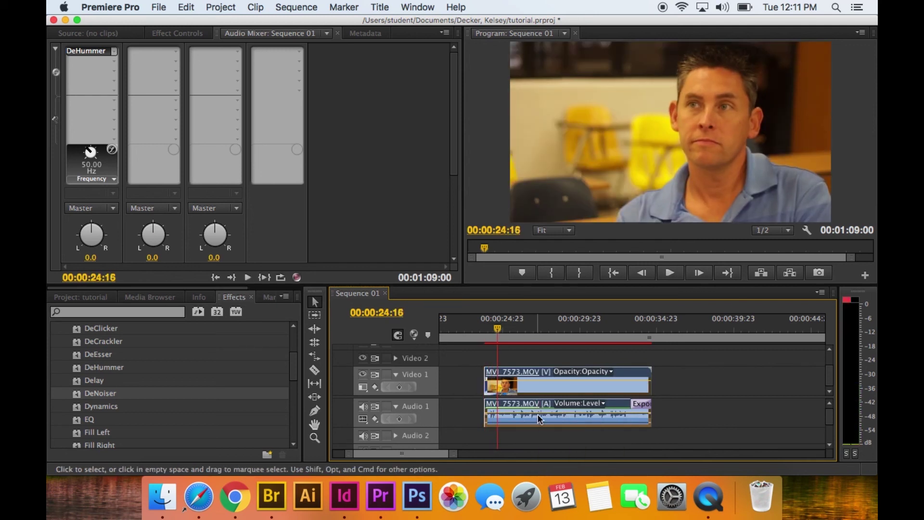
Lower the audio clip's volume level to -10.23 dB on the timeline and play a short part back.
drag(538, 419, 539, 421)
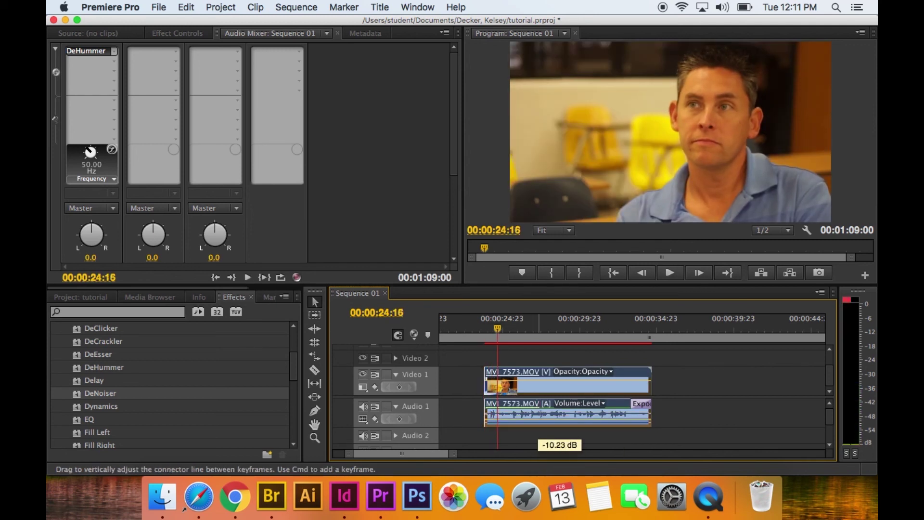
key(space)
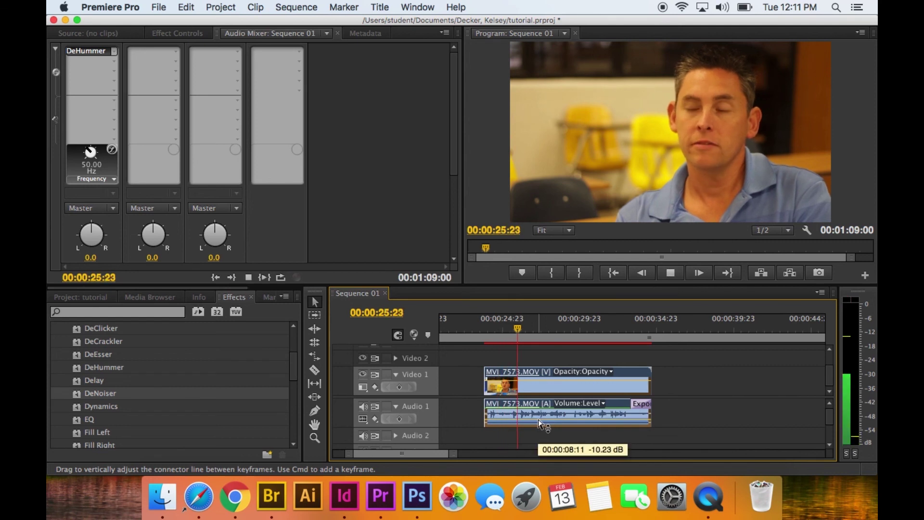
key(space)
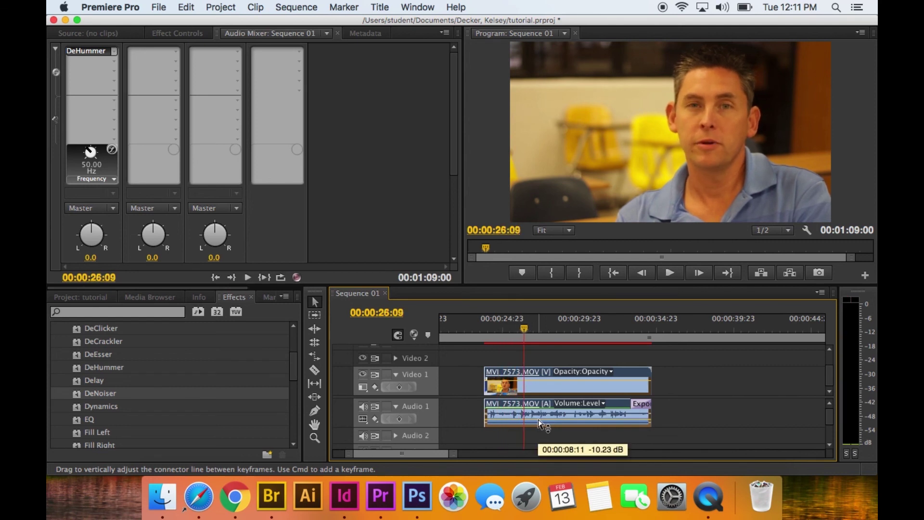